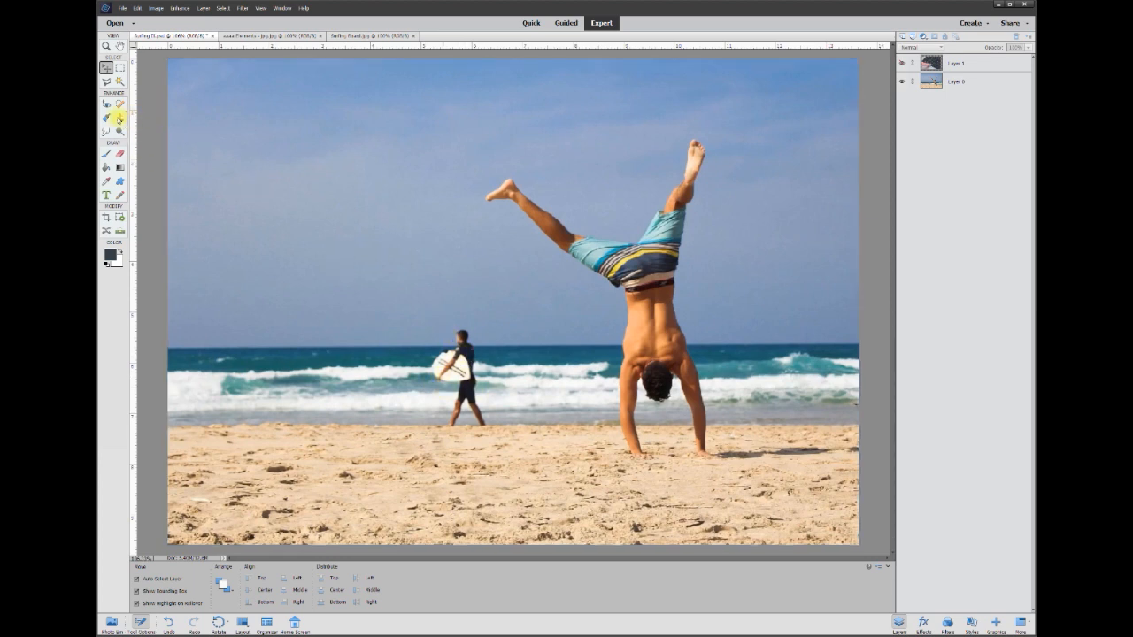
# Activate the Clone Stamp, sample the horizon beside the walking surfer, and set the brush size to 100 px.
pyautogui.click(120, 118)
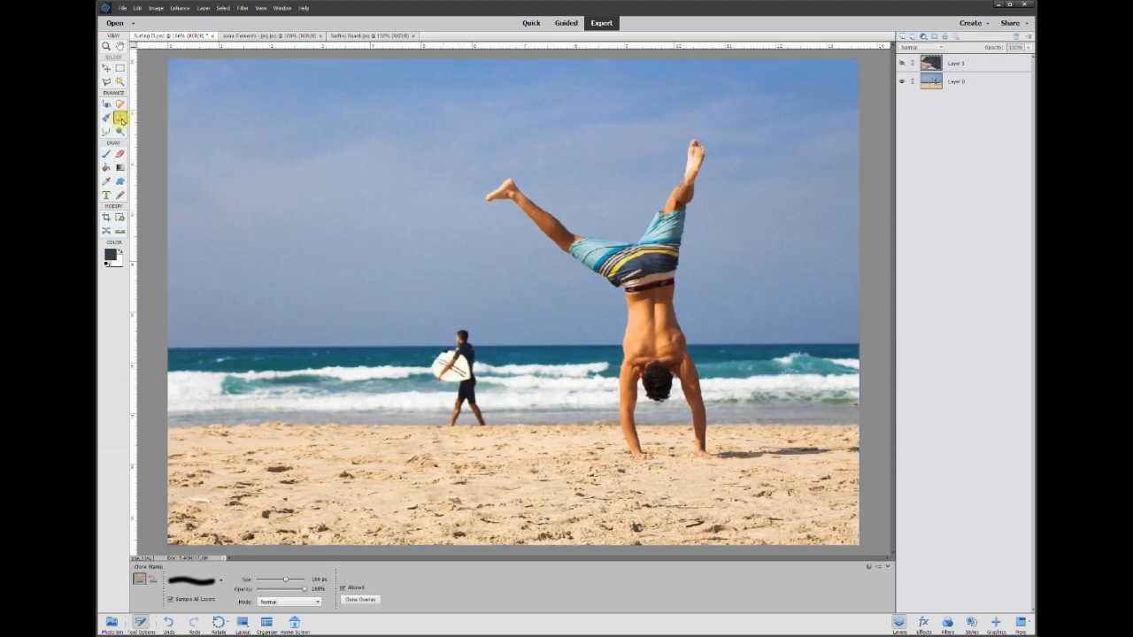
pyautogui.keyDown('alt'); pyautogui.click(366, 349); pyautogui.keyUp('alt')
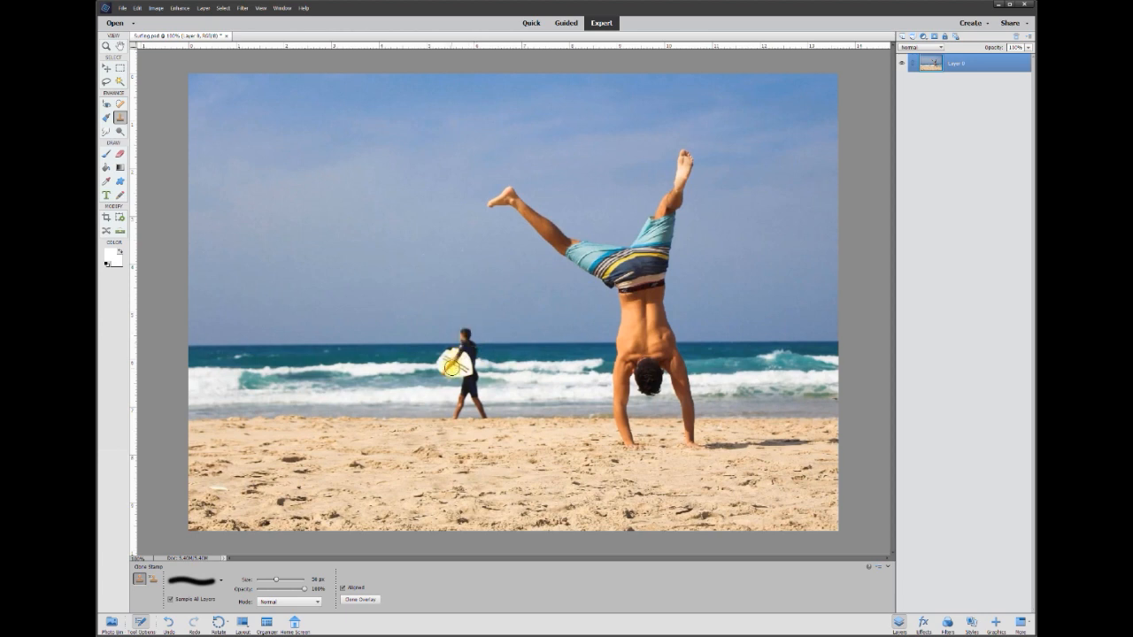
pyautogui.click(317, 577)
pyautogui.write('100')
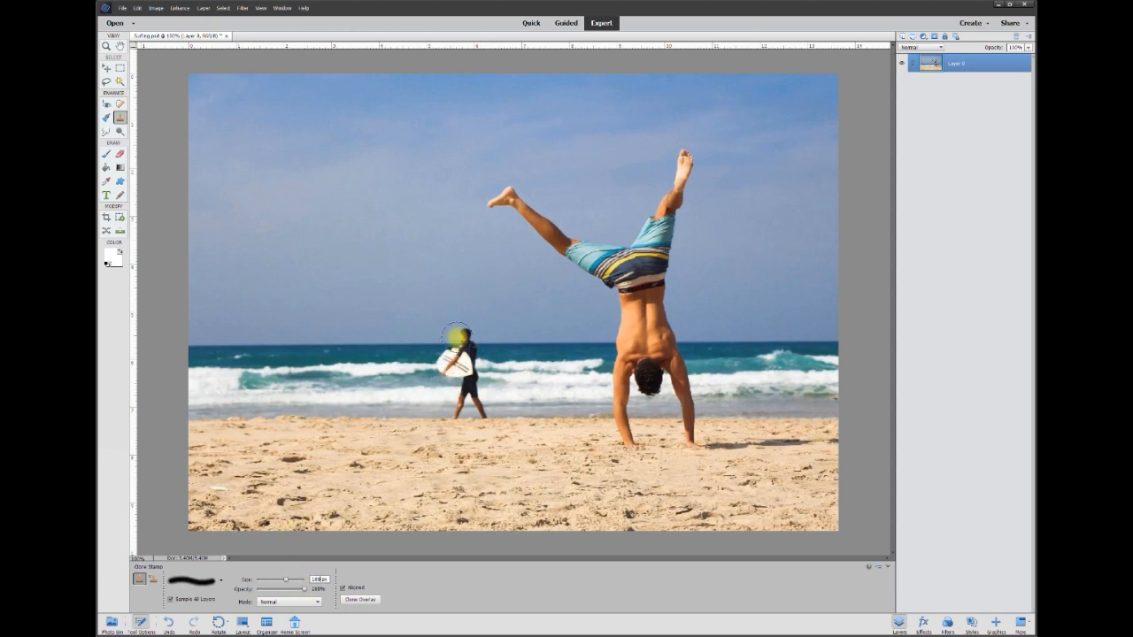
pyautogui.write('0')
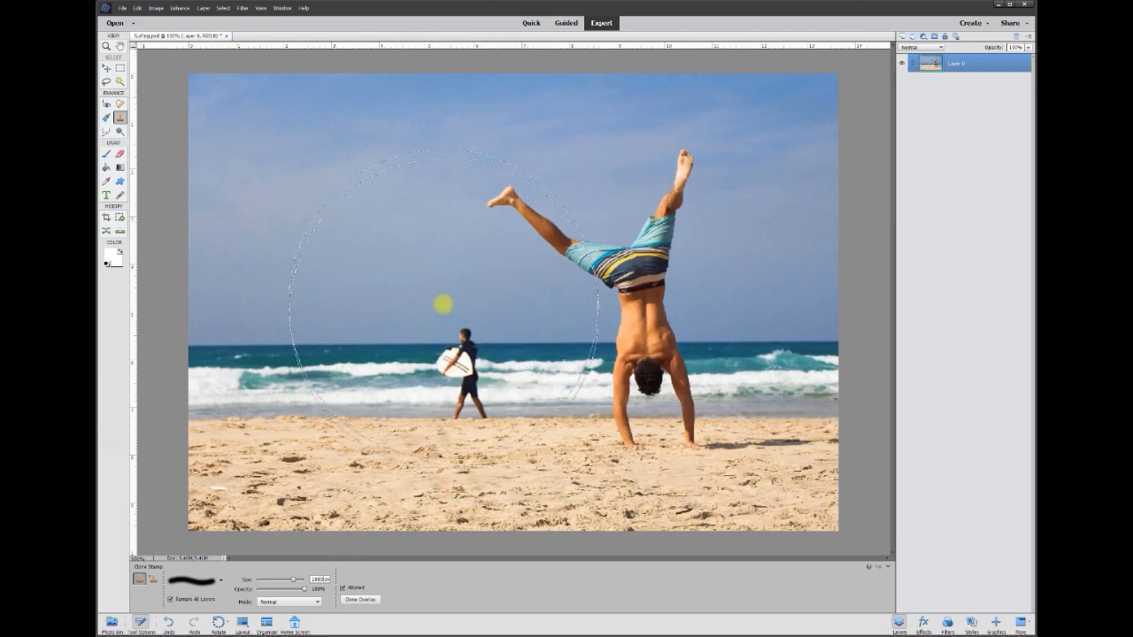
pyautogui.press('BackSpace')
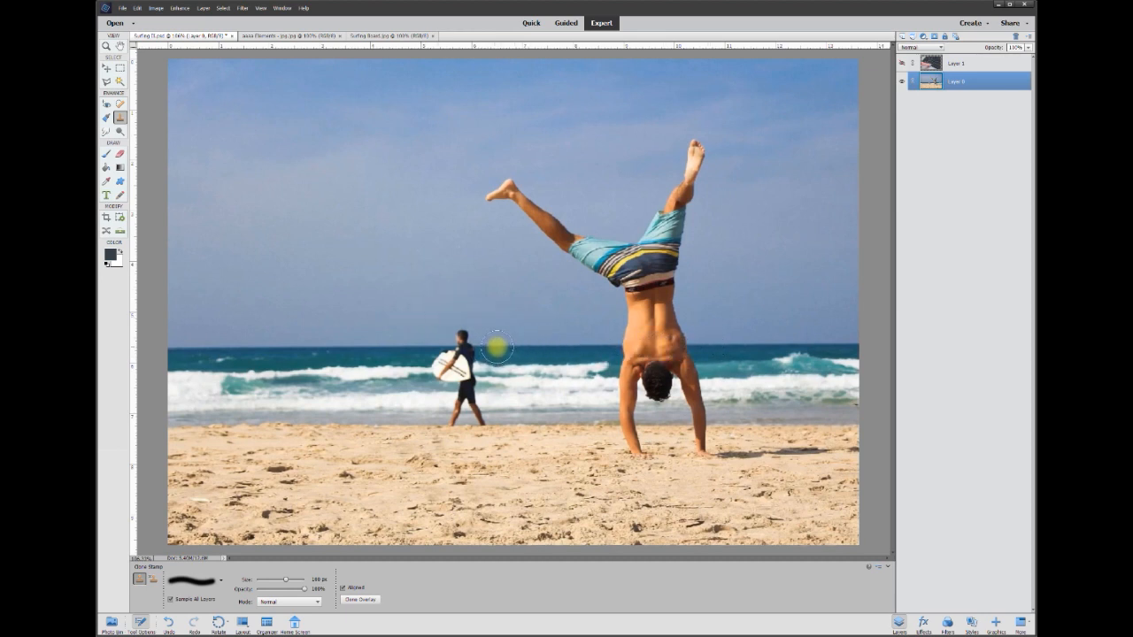
# Sample the horizon between the two men and clone sea and sand over the walking surfer on the beach photo layer.
pyautogui.moveTo(488, 346)
pyautogui.mouseDown()
pyautogui.moveTo(485, 374)
pyautogui.moveTo(483, 355)
pyautogui.moveTo(463, 369)
pyautogui.moveTo(449, 350)
pyautogui.moveTo(441, 381)
pyautogui.moveTo(430, 352)
pyautogui.moveTo(428, 378)
pyautogui.moveTo(452, 418)
pyautogui.moveTo(467, 412)
pyautogui.moveTo(460, 425)
pyautogui.moveTo(462, 401)
pyautogui.moveTo(470, 417)
pyautogui.moveTo(472, 404)
pyautogui.moveTo(452, 361)
pyautogui.moveTo(456, 334)
pyautogui.moveTo(437, 347)
pyautogui.moveTo(418, 335)
pyautogui.moveTo(398, 406)
pyautogui.moveTo(374, 354)
pyautogui.mouseUp()
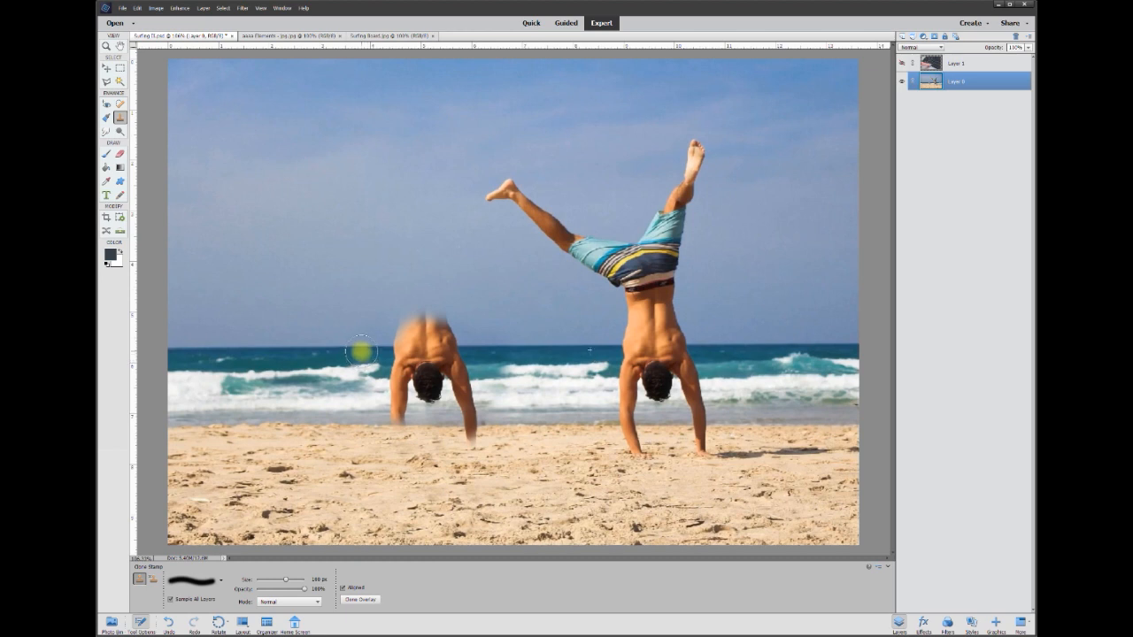
pyautogui.hotkey('ctrl', 'z')
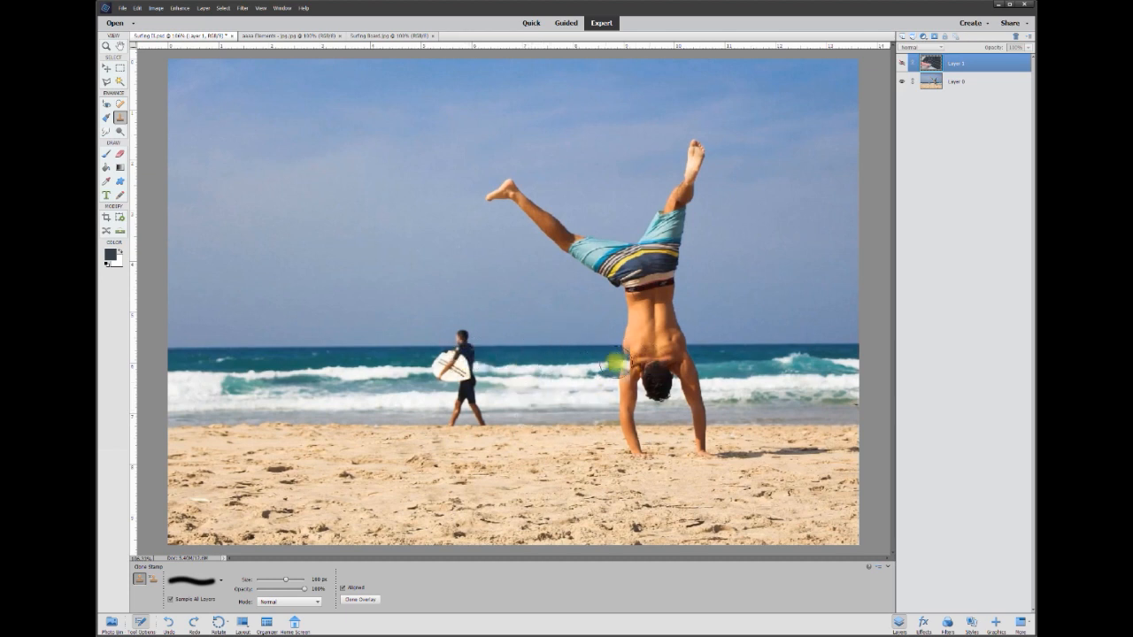
pyautogui.keyDown('alt'); pyautogui.click(536, 347); pyautogui.keyUp('alt')
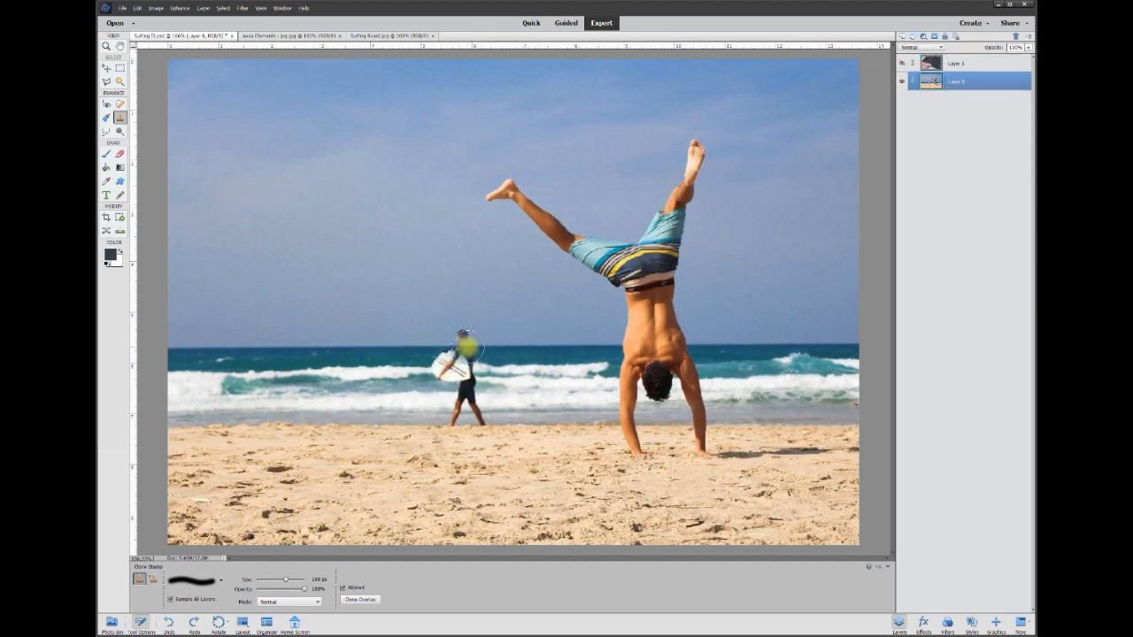
pyautogui.moveTo(466, 345)
pyautogui.mouseDown()
pyautogui.moveTo(466, 335)
pyautogui.moveTo(453, 354)
pyautogui.moveTo(468, 362)
pyautogui.moveTo(463, 395)
pyautogui.moveTo(480, 428)
pyautogui.moveTo(467, 413)
pyautogui.moveTo(454, 425)
pyautogui.moveTo(449, 358)
pyautogui.moveTo(443, 374)
pyautogui.moveTo(452, 359)
pyautogui.mouseUp()
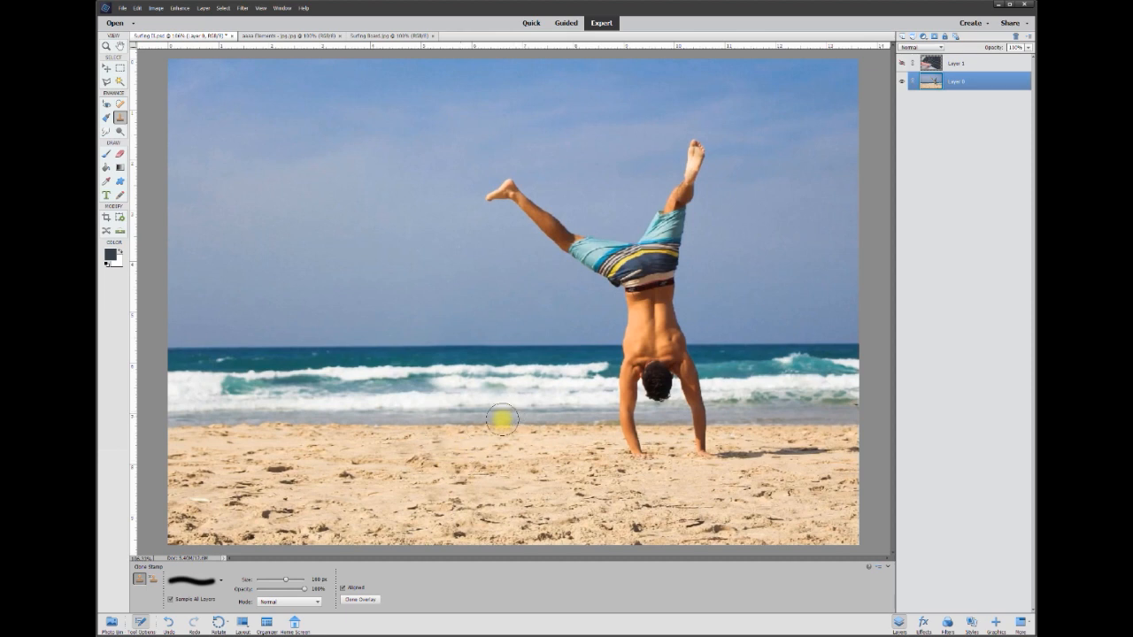
# Switch to the open image with the yellow surfboard on the sand.
pyautogui.click(380, 35)
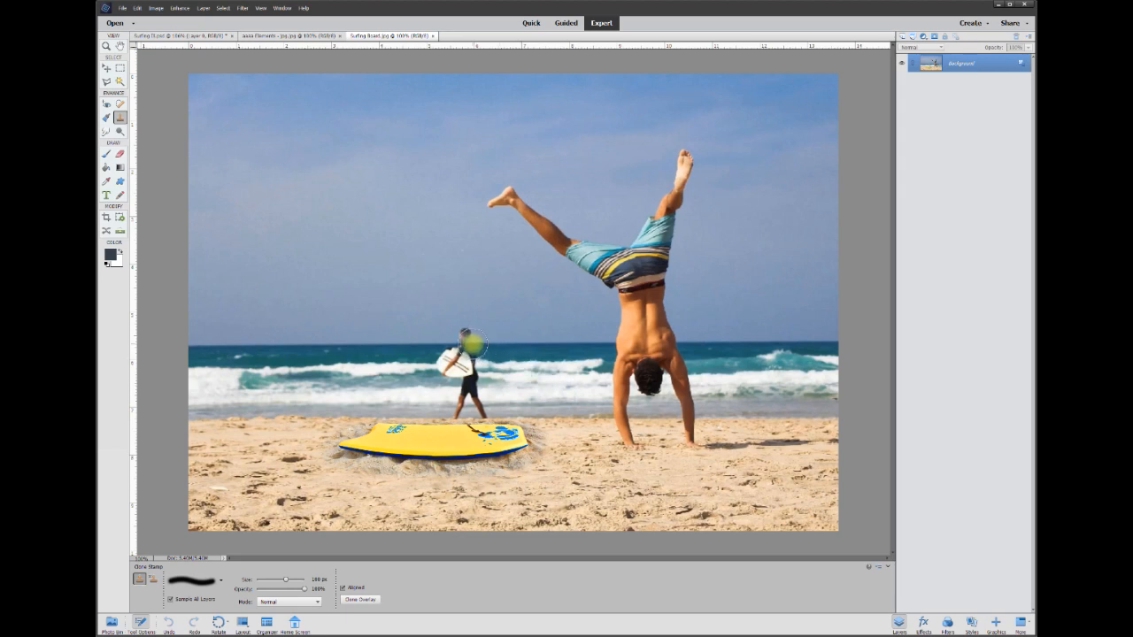
pyautogui.moveTo(472, 342)
pyautogui.mouseDown()
pyautogui.moveTo(445, 362)
pyautogui.moveTo(470, 379)
pyautogui.moveTo(486, 417)
pyautogui.moveTo(463, 407)
pyautogui.moveTo(456, 423)
pyautogui.mouseUp()
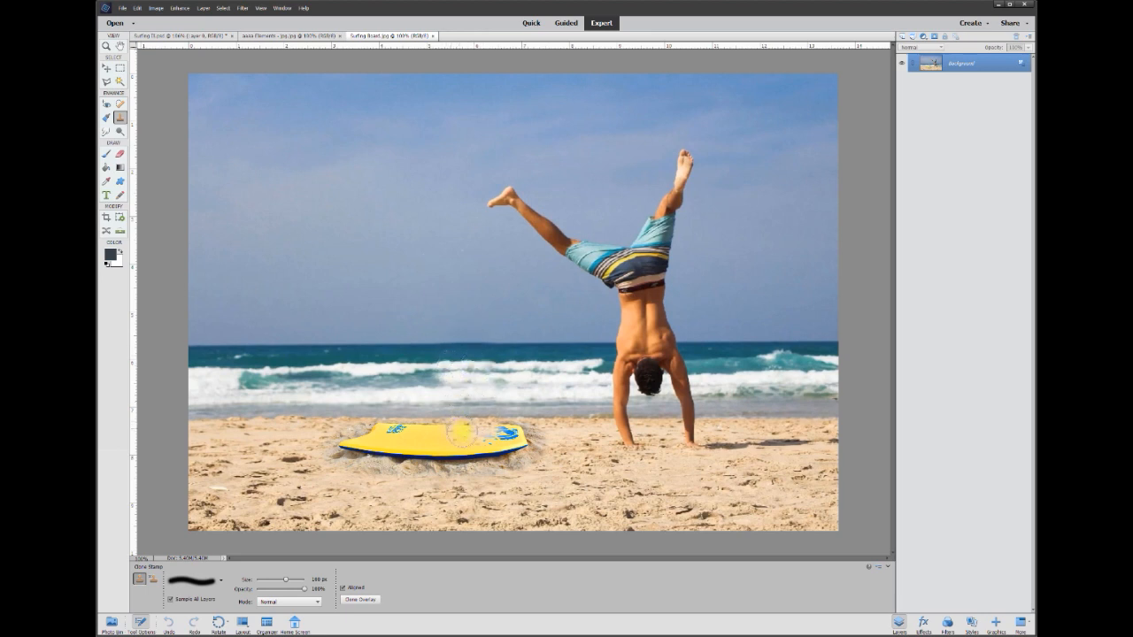
pyautogui.moveTo(482, 421)
pyautogui.mouseDown()
pyautogui.moveTo(494, 430)
pyautogui.moveTo(469, 456)
pyautogui.mouseUp()
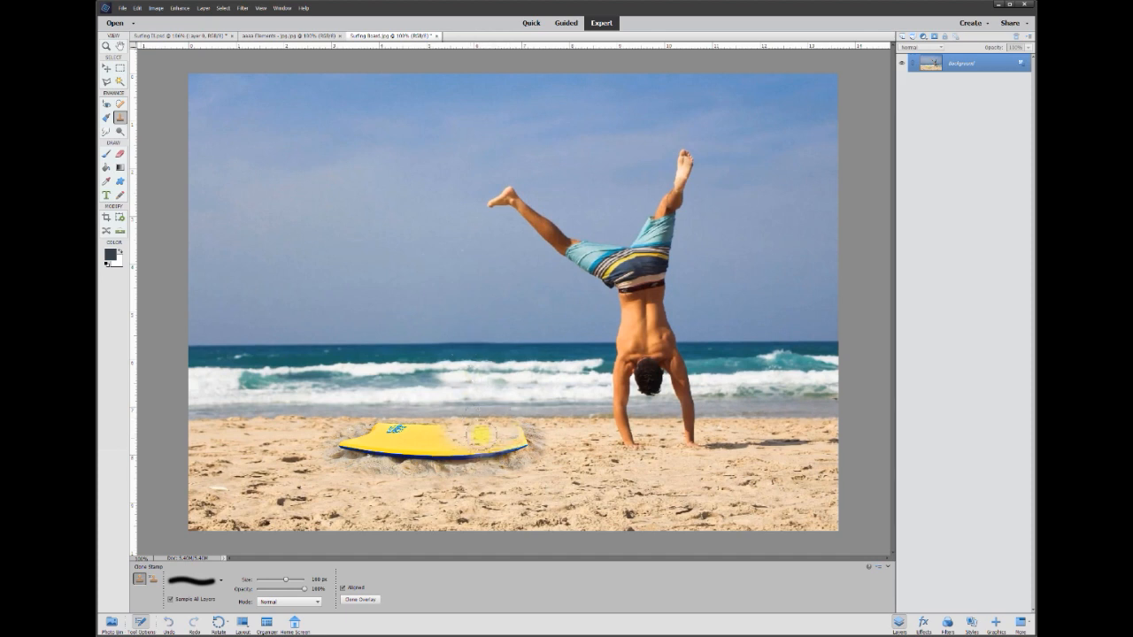
pyautogui.hotkey('ctrl', 'z')
pyautogui.hotkey('ctrl', 'z')
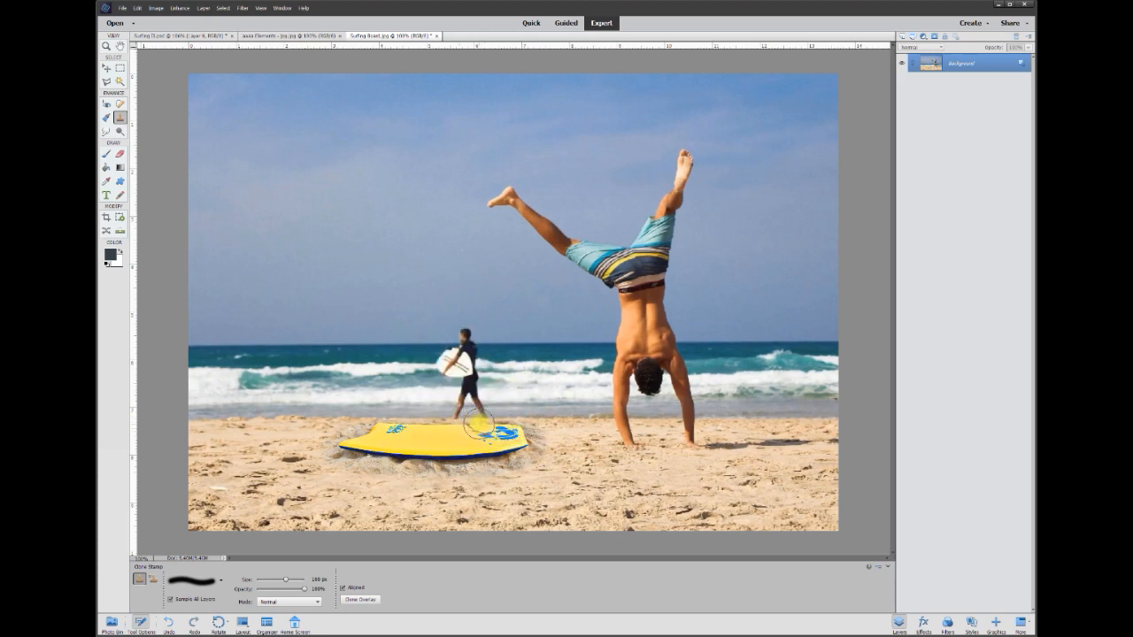
# Outline the yellow surfboard and the sand around it with the freehand Lasso and copy the selection to a new layer.
pyautogui.click(107, 83)
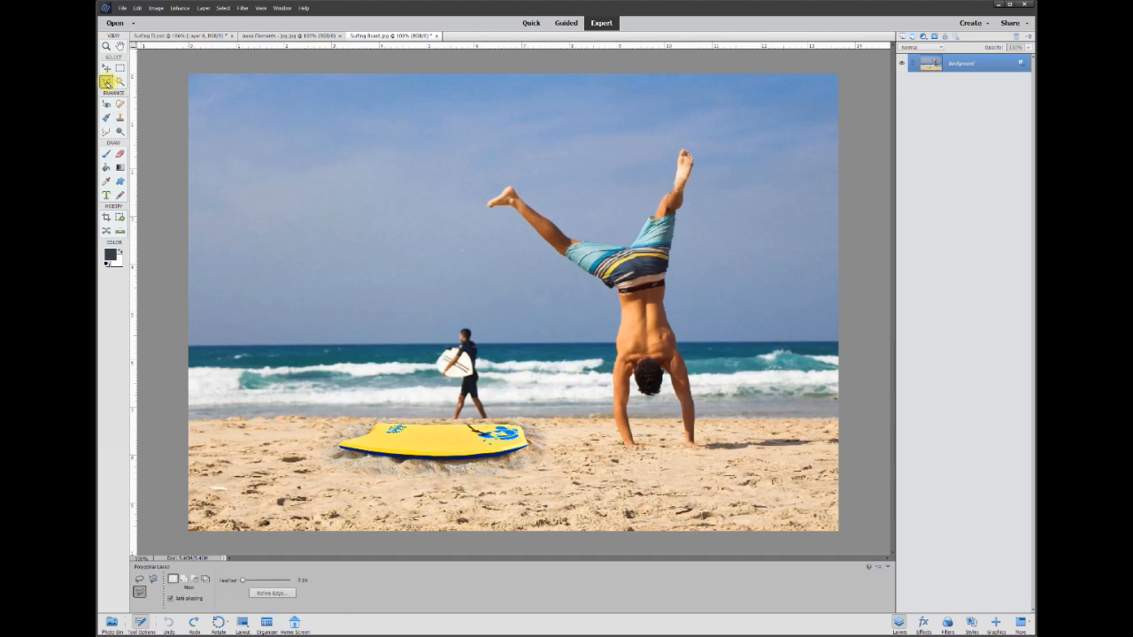
pyautogui.click(138, 580)
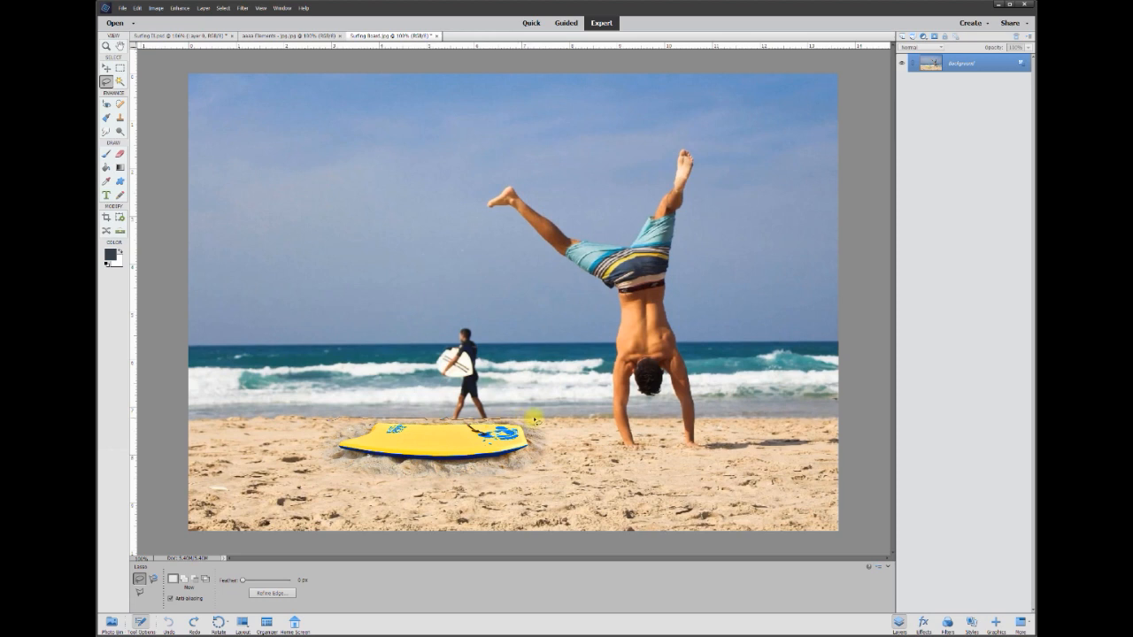
pyautogui.moveTo(571, 487); pyautogui.dragTo(312, 523)
pyautogui.moveTo(314, 437); pyautogui.dragTo(313, 421)
pyautogui.rightClick(460, 481)
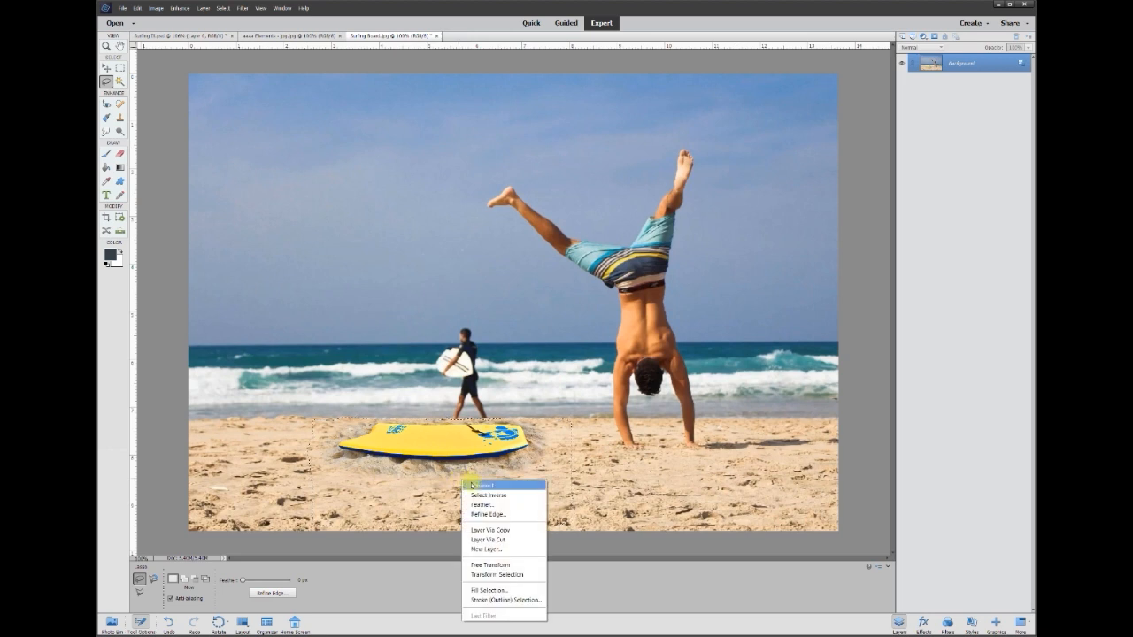
pyautogui.click(491, 529)
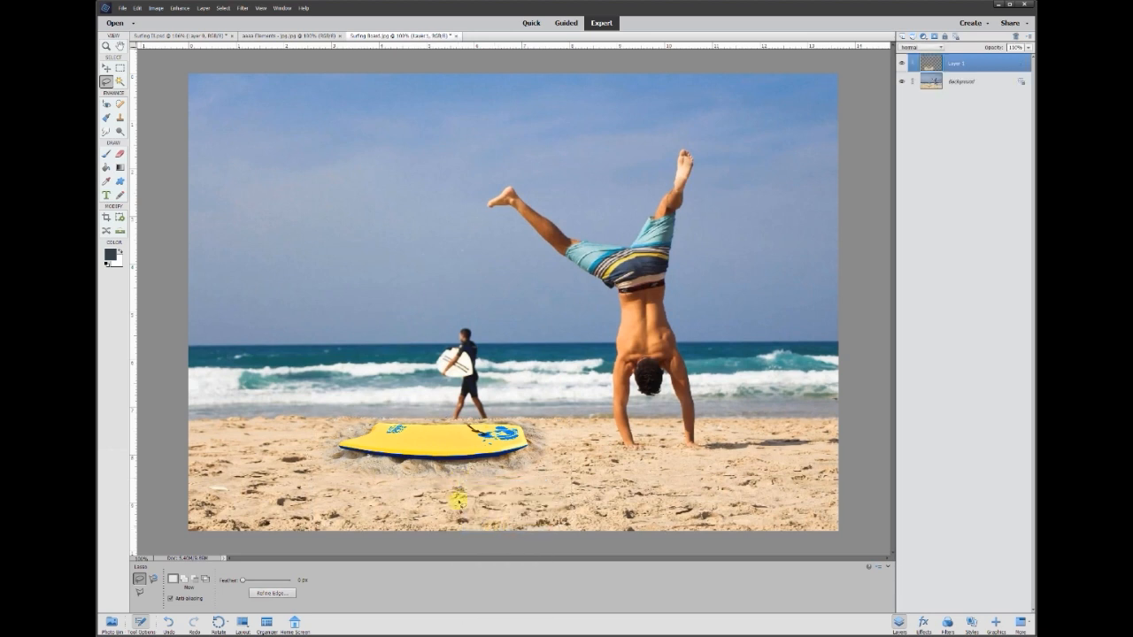
# Hide and show the Background layer to examine the copied surfboard cutout on its own.
pyautogui.click(106, 67)
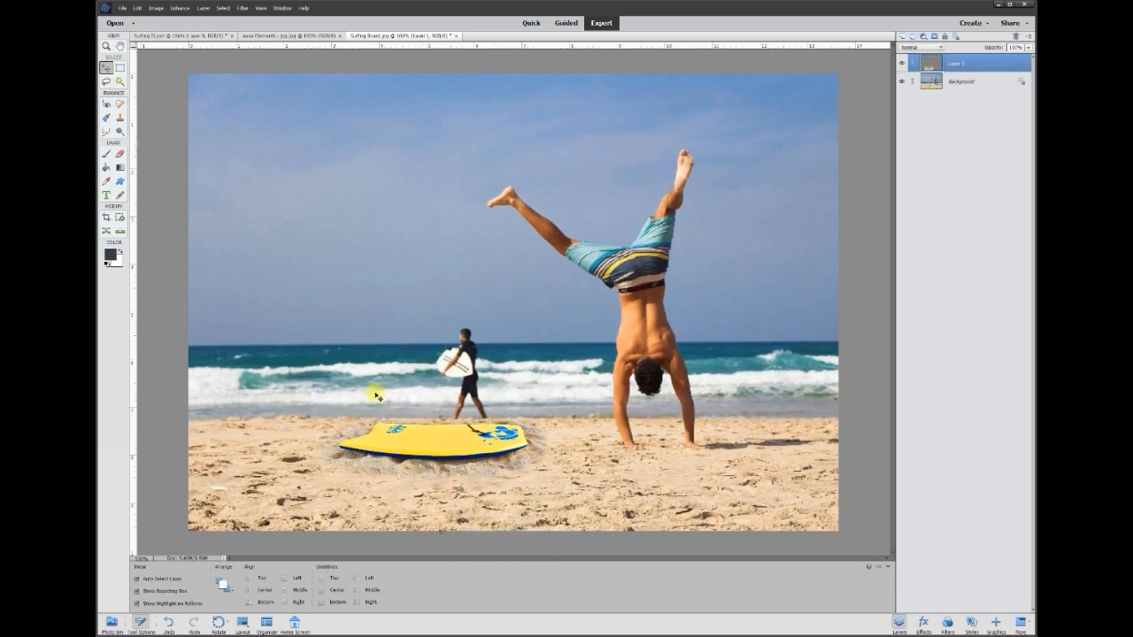
pyautogui.click(901, 82)
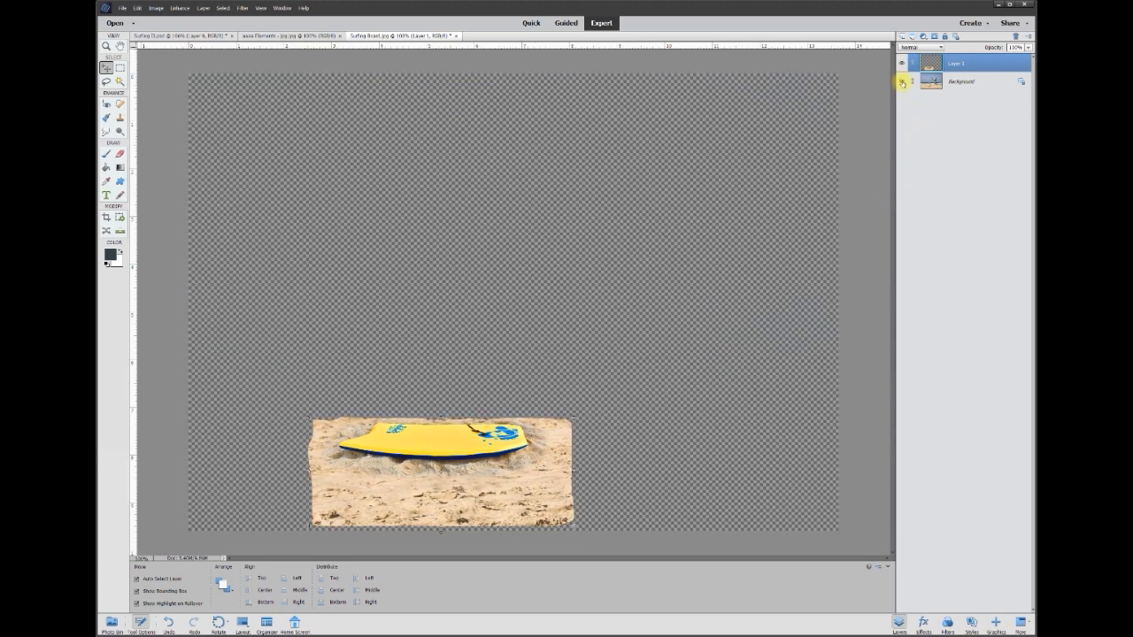
pyautogui.click(901, 82)
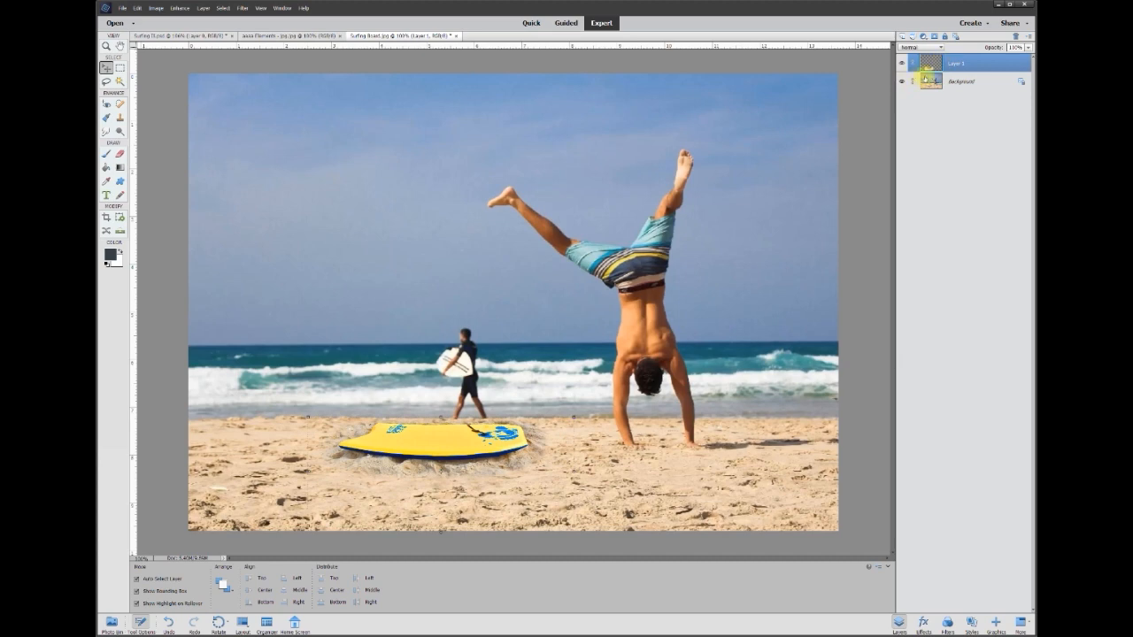
pyautogui.click(902, 81)
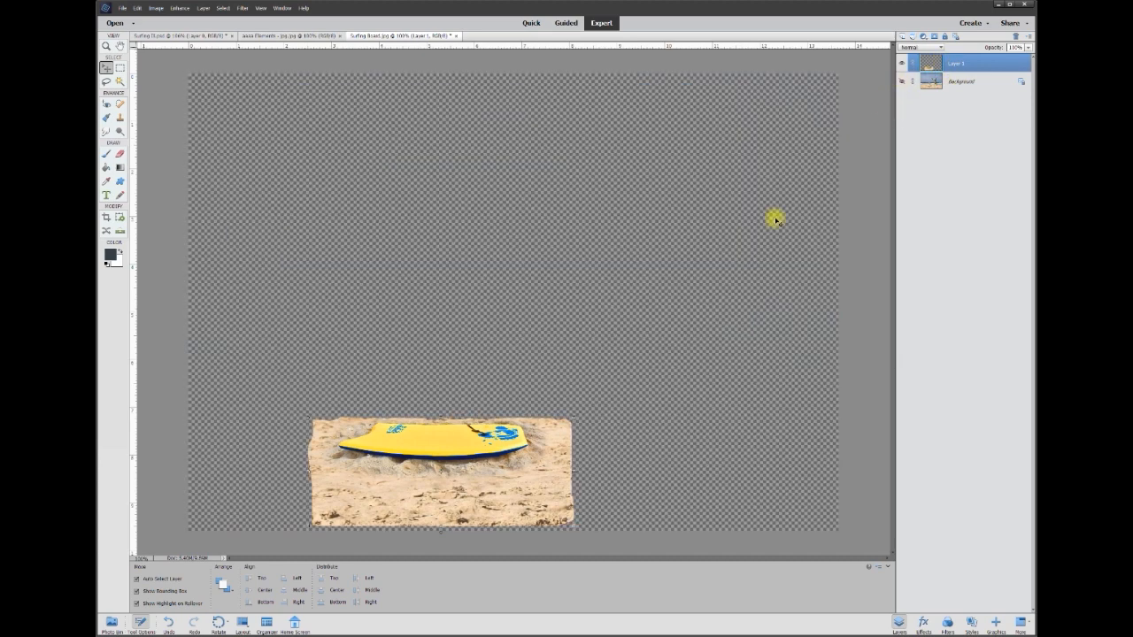
pyautogui.click(902, 82)
# Add an empty layer directly above the Background and clone out the walking surfer on it with the Clone Stamp.
pyautogui.click(945, 80)
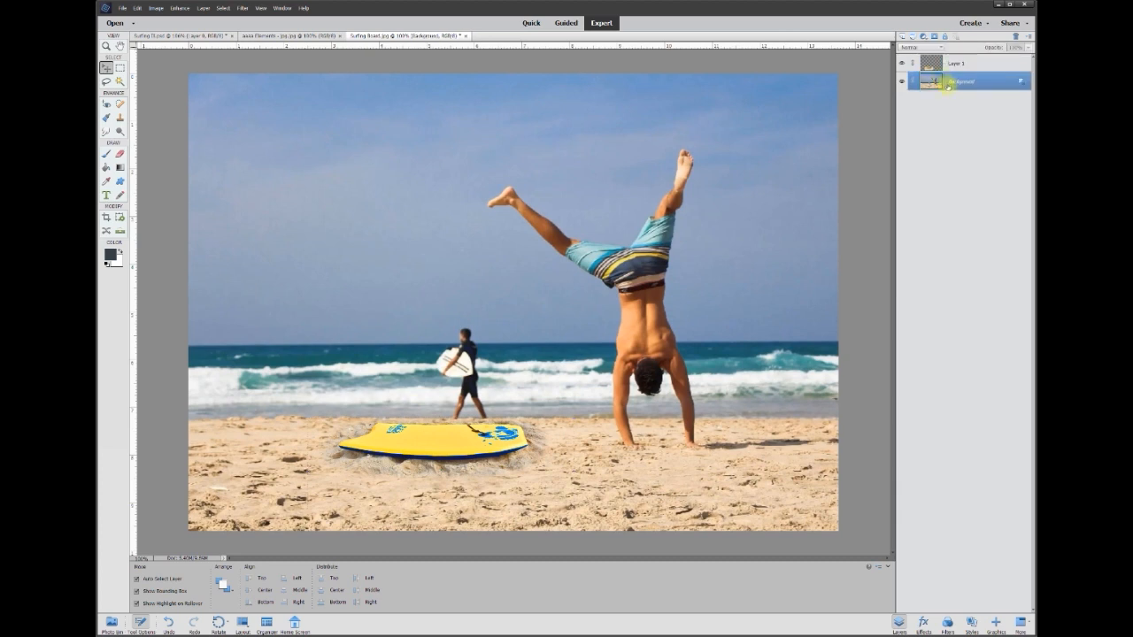
pyautogui.click(120, 118)
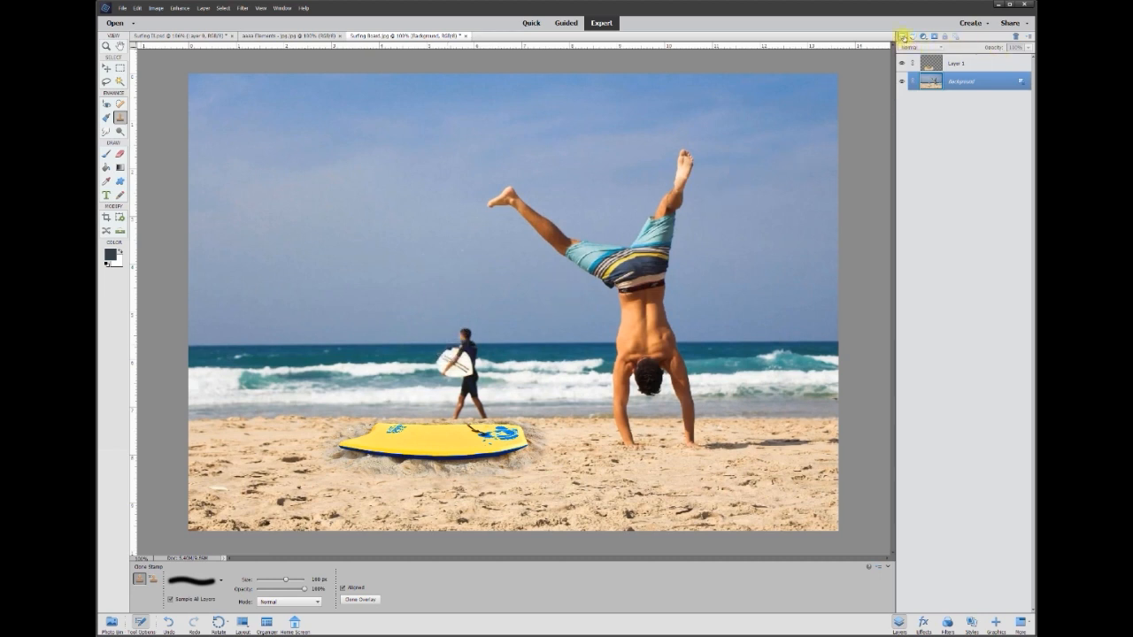
pyautogui.click(902, 37)
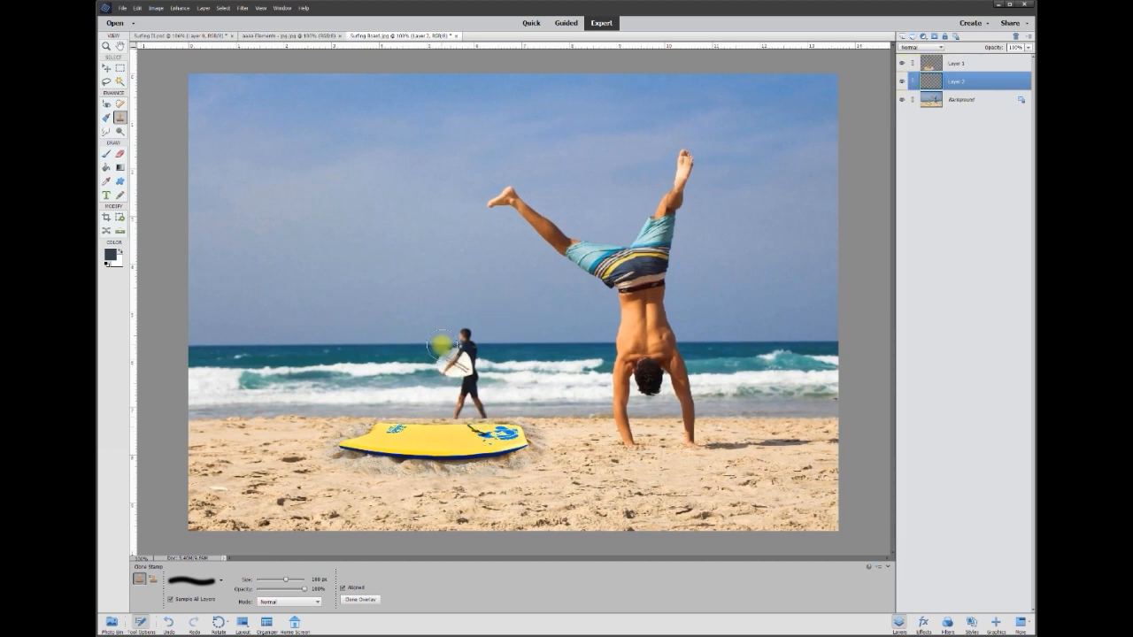
pyautogui.moveTo(441, 427)
pyautogui.mouseDown()
pyautogui.moveTo(462, 336)
pyautogui.moveTo(470, 405)
pyautogui.moveTo(478, 414)
pyautogui.moveTo(480, 404)
pyautogui.moveTo(472, 346)
pyautogui.moveTo(459, 416)
pyautogui.mouseUp()
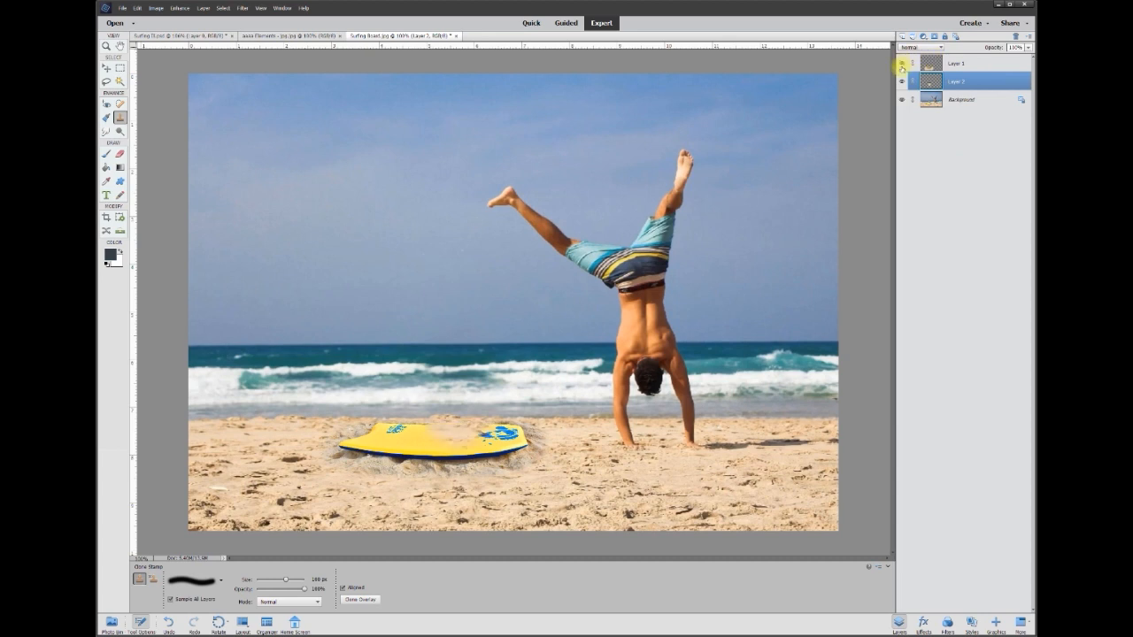
# Toggle the visibility of Layer 1 to compare the surfboard area with and without the copied surfboard on top.
pyautogui.click(901, 64)
pyautogui.click(902, 65)
pyautogui.click(902, 65)
pyautogui.click(902, 65)
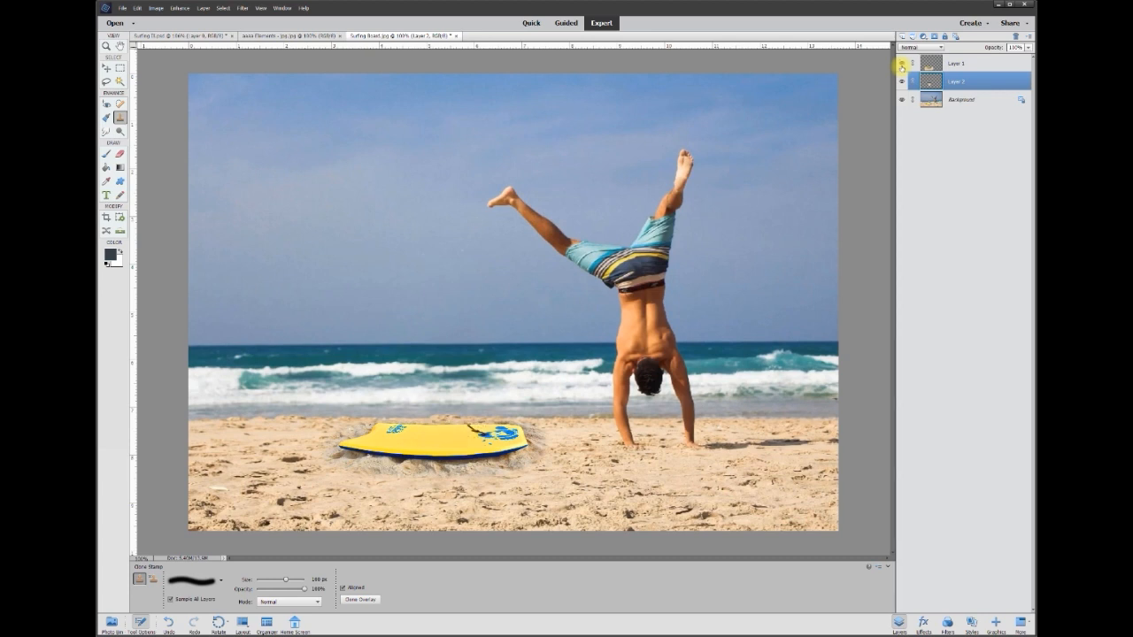
pyautogui.click(958, 64)
pyautogui.click(902, 65)
pyautogui.click(902, 64)
pyautogui.click(901, 65)
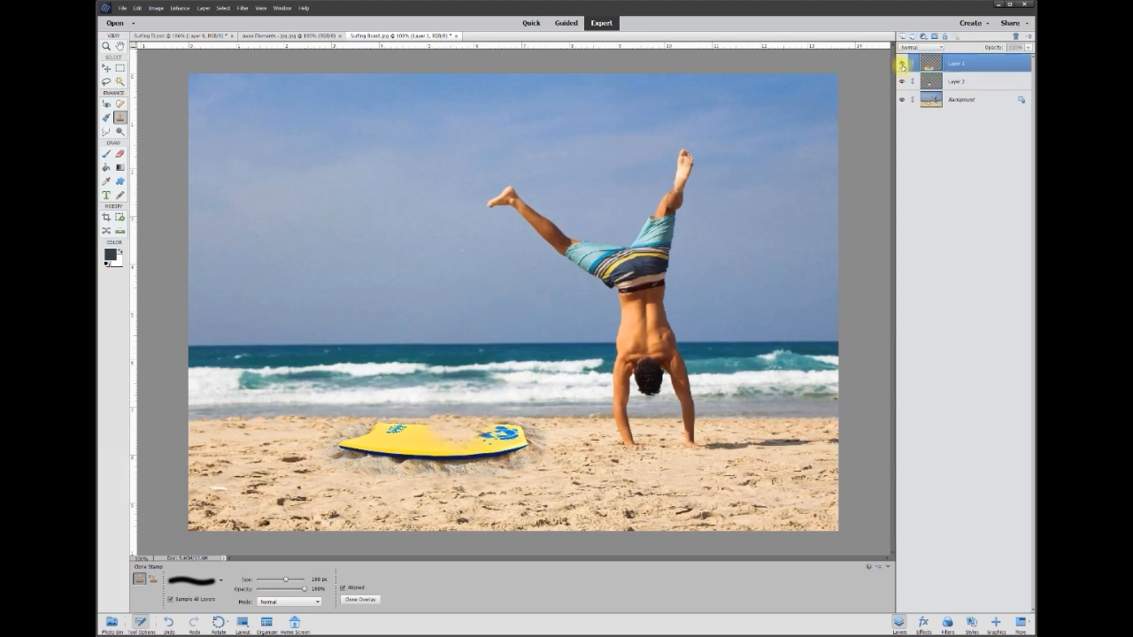
pyautogui.click(901, 64)
pyautogui.click(902, 65)
pyautogui.click(901, 65)
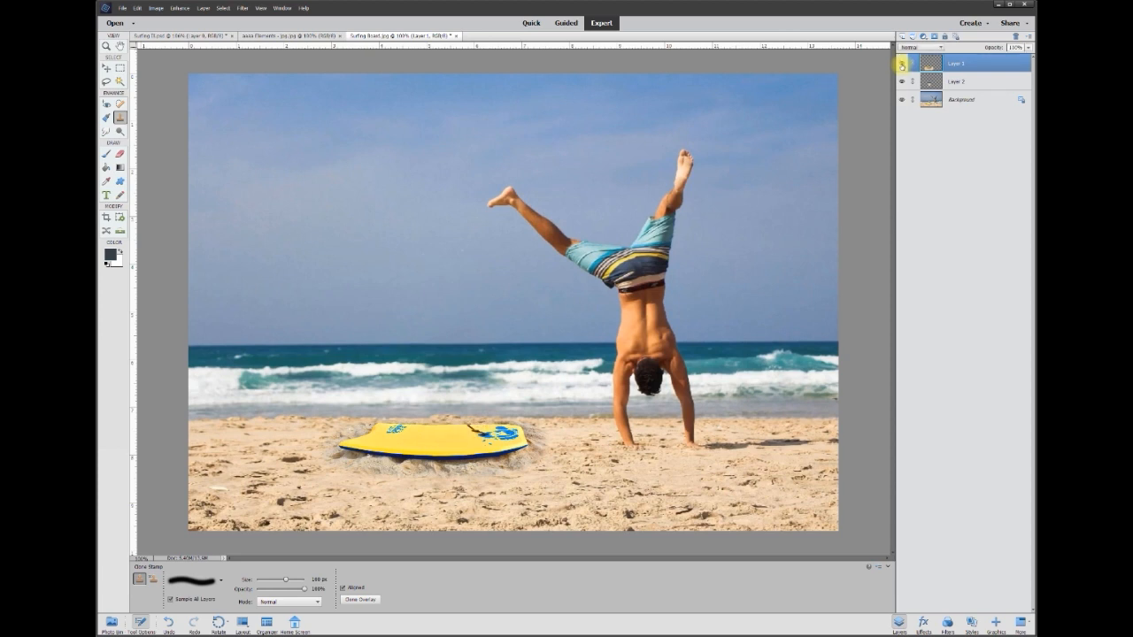